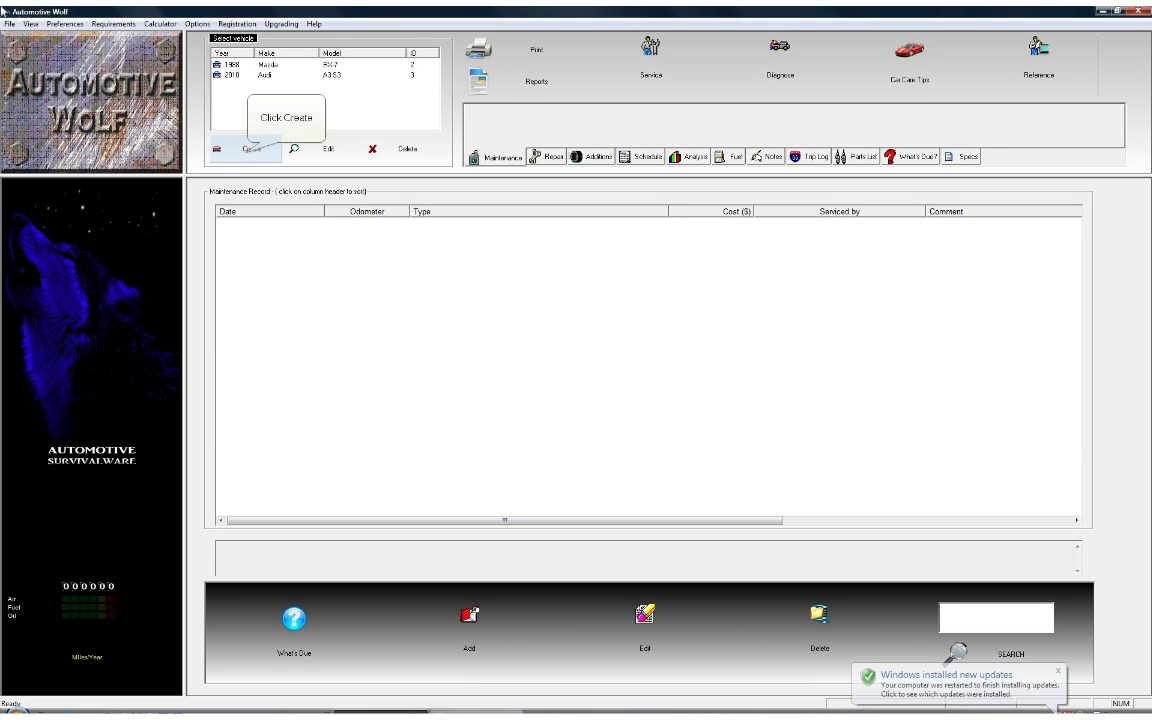
- Start a new vehicle record from the Create button under Select vehicle
click(248, 152)
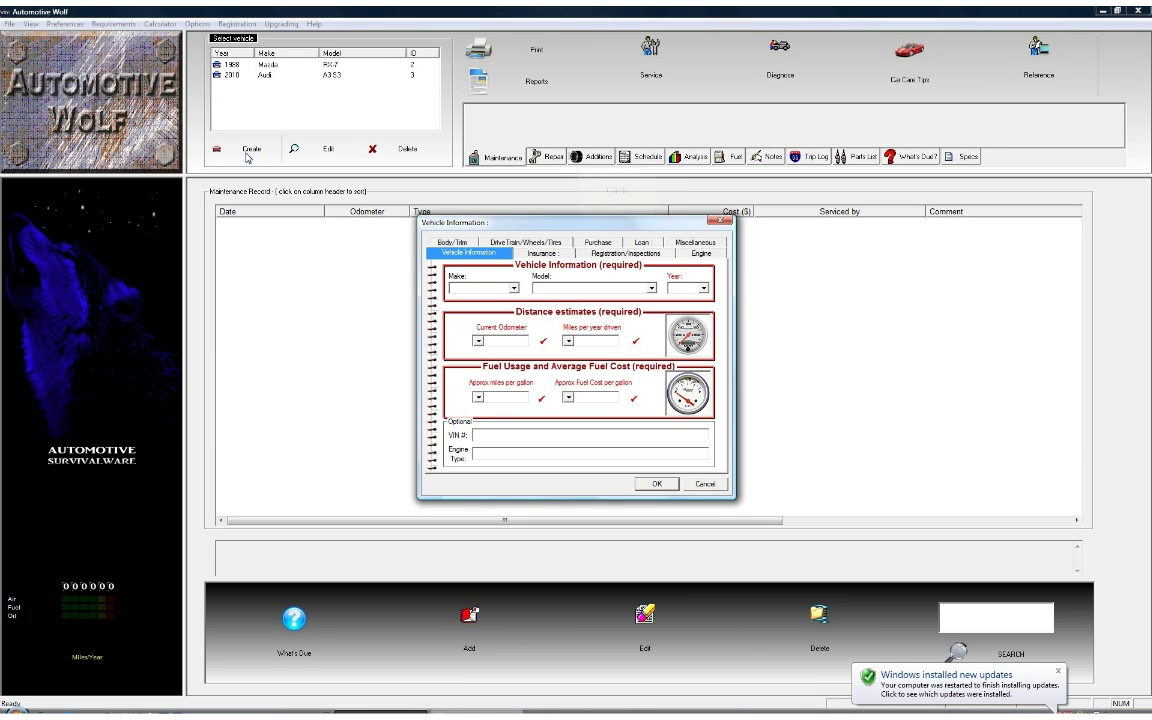
- Set the vehicle make to Ford and the model to Mustang GT Coupe
drag(577, 229, 537, 246)
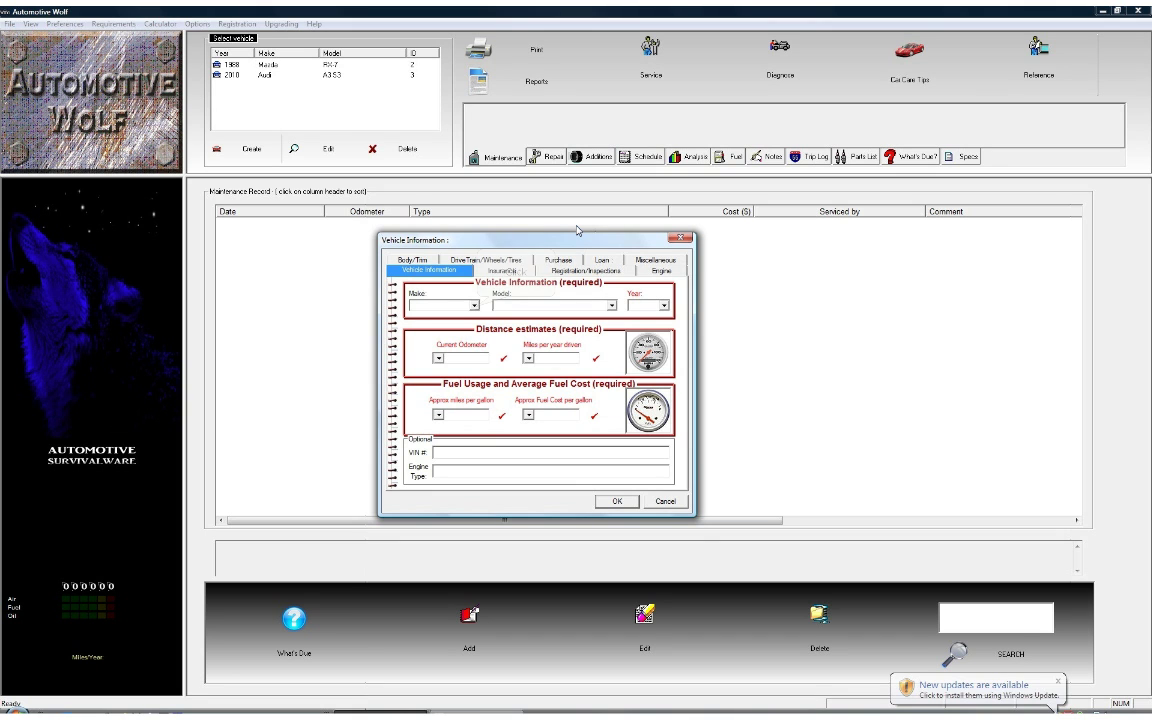
click(474, 306)
scroll(476, 336, down, 10)
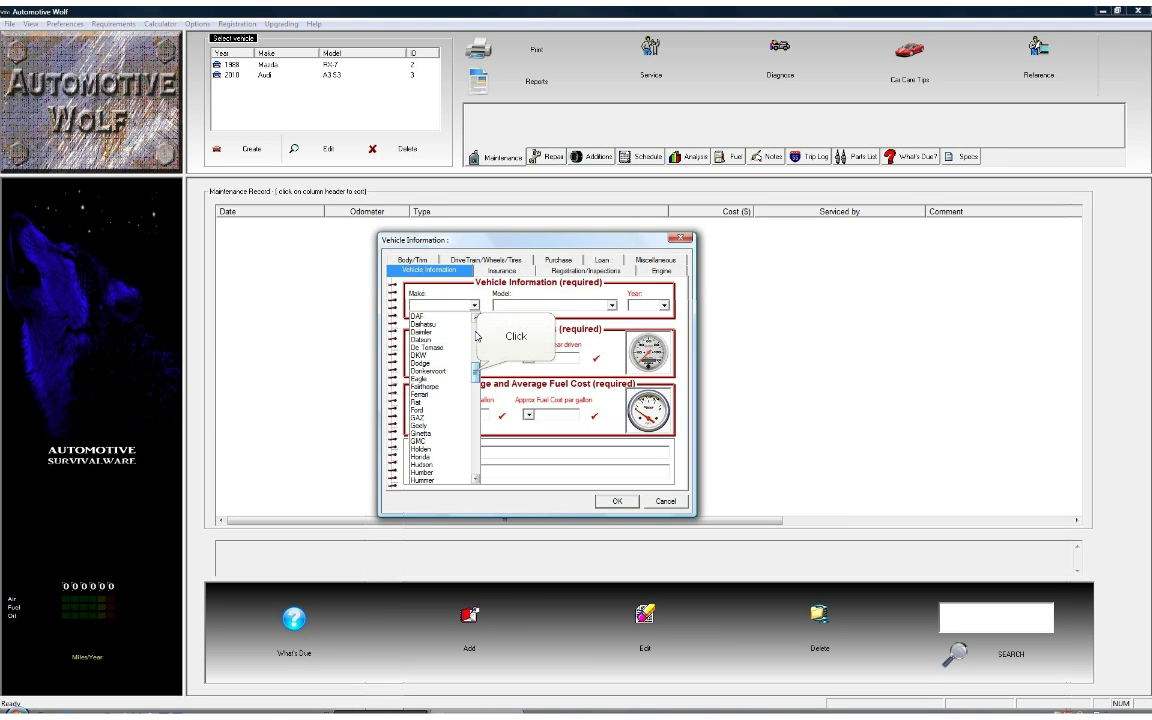
scroll(476, 360, down, 3)
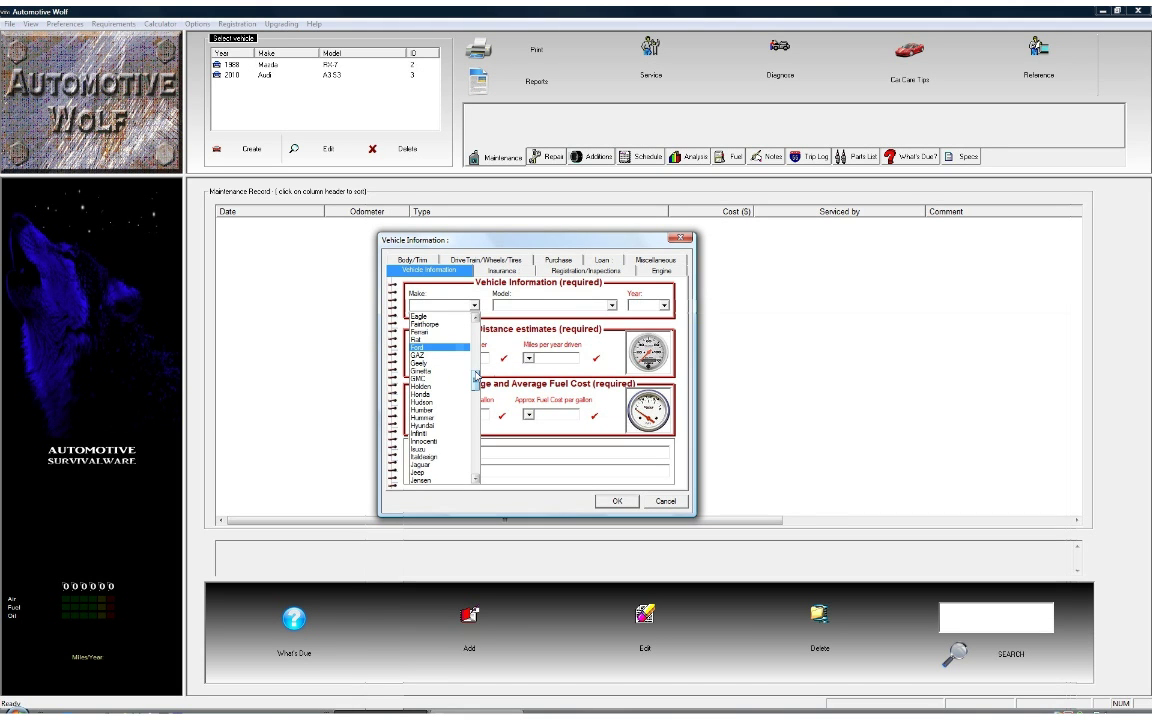
click(426, 348)
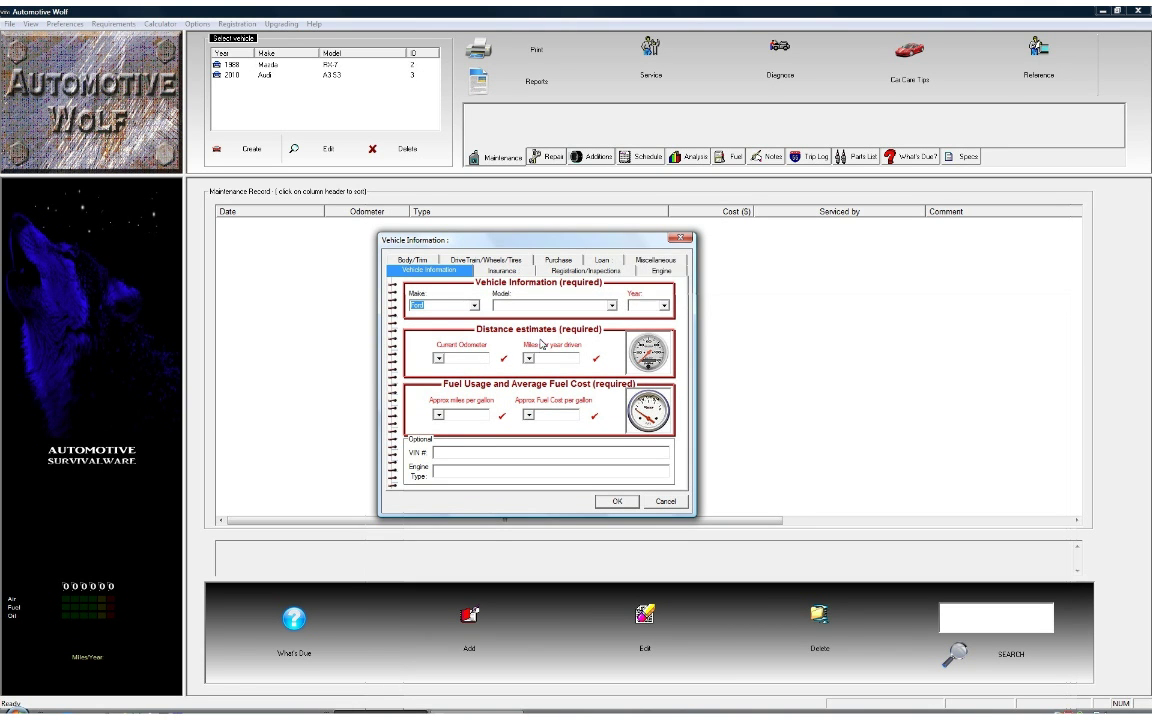
click(613, 307)
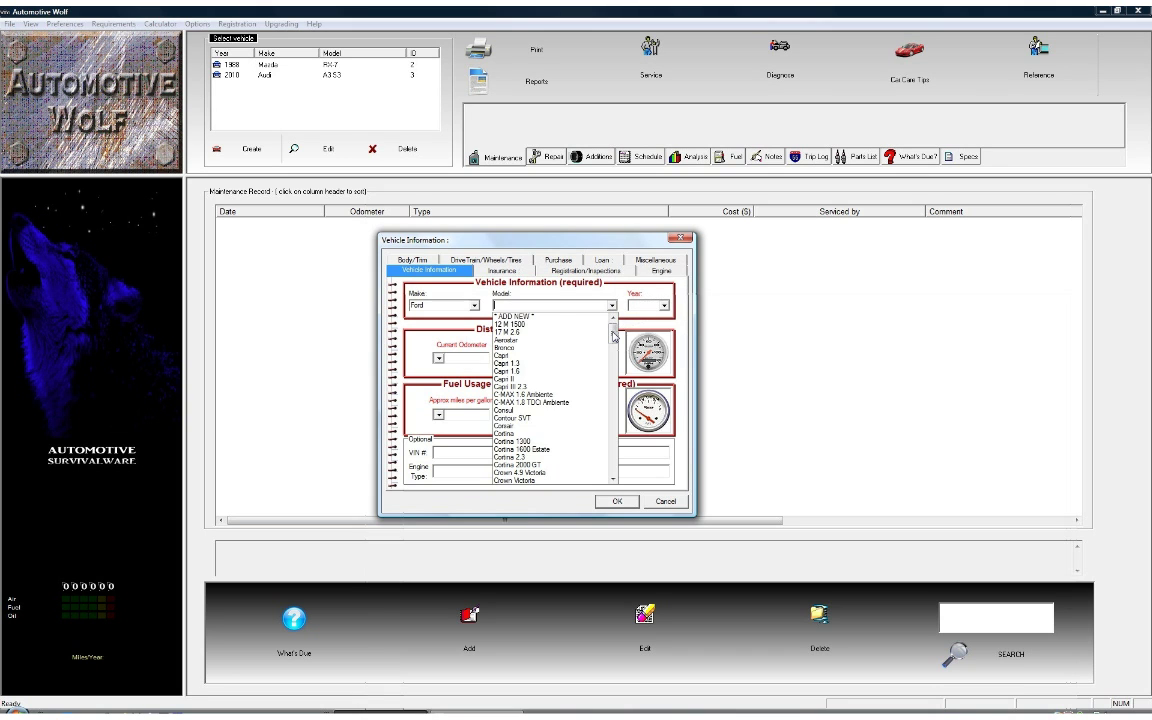
scroll(613, 336, down, 15)
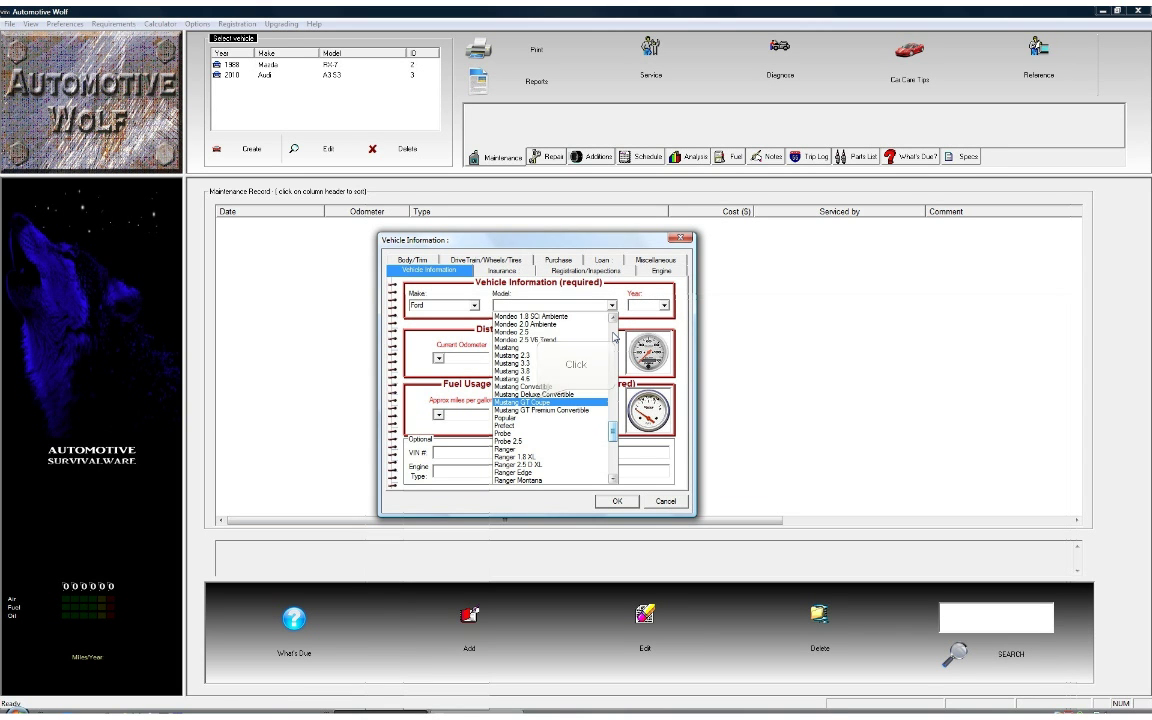
click(537, 402)
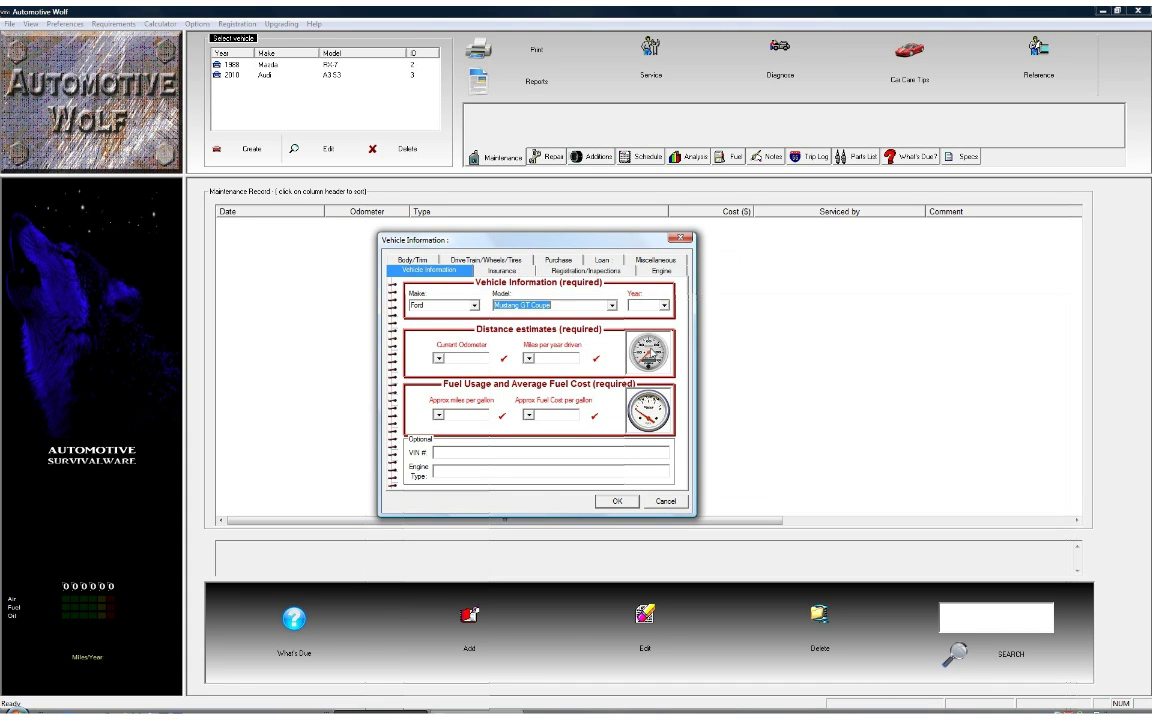
- Set the model year to 2009 and begin entering the current odometer reading
click(664, 305)
drag(665, 335, 665, 415)
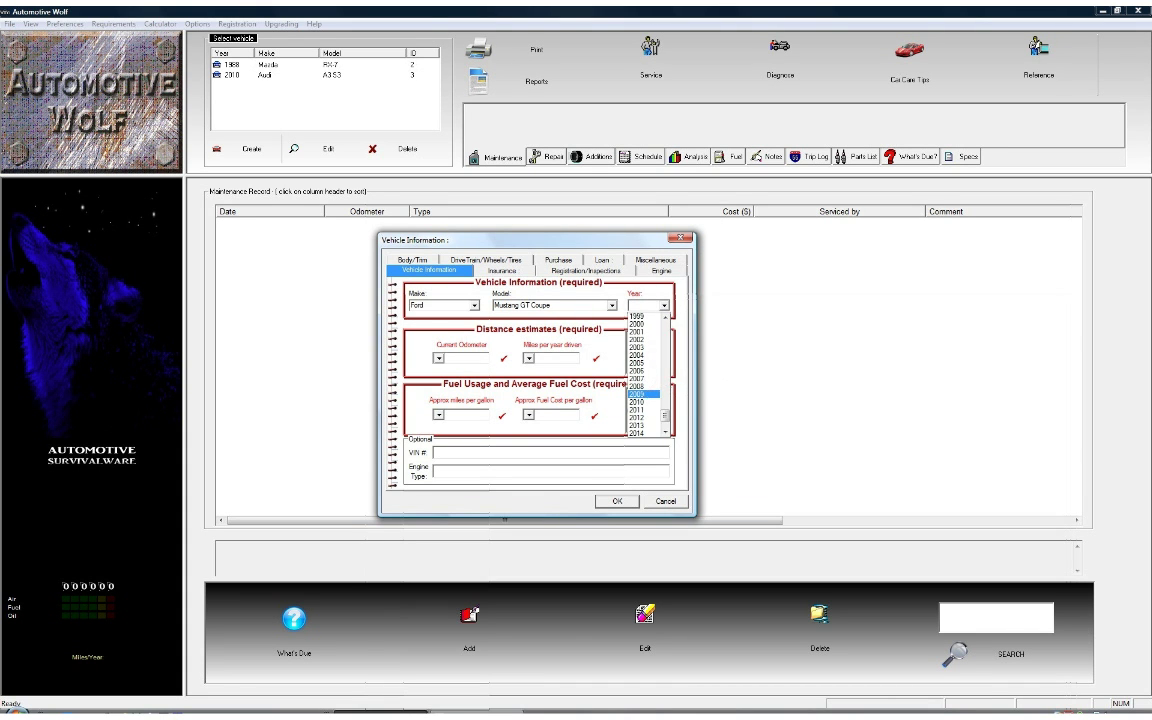
click(645, 395)
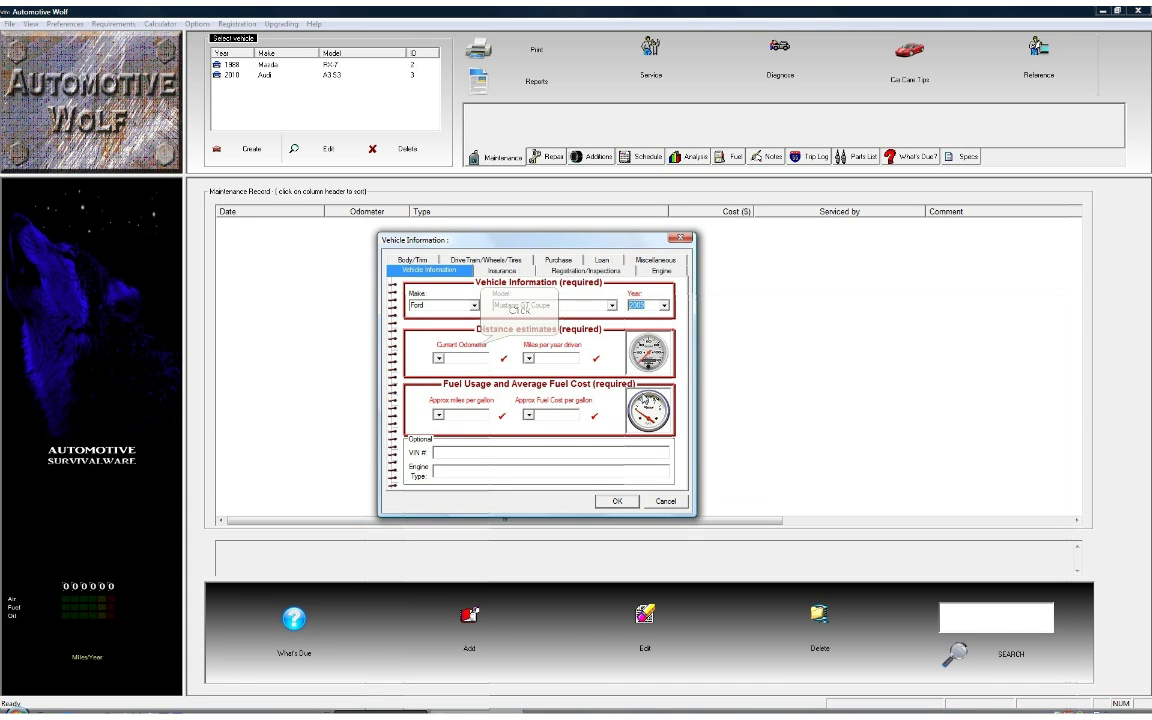
click(479, 351)
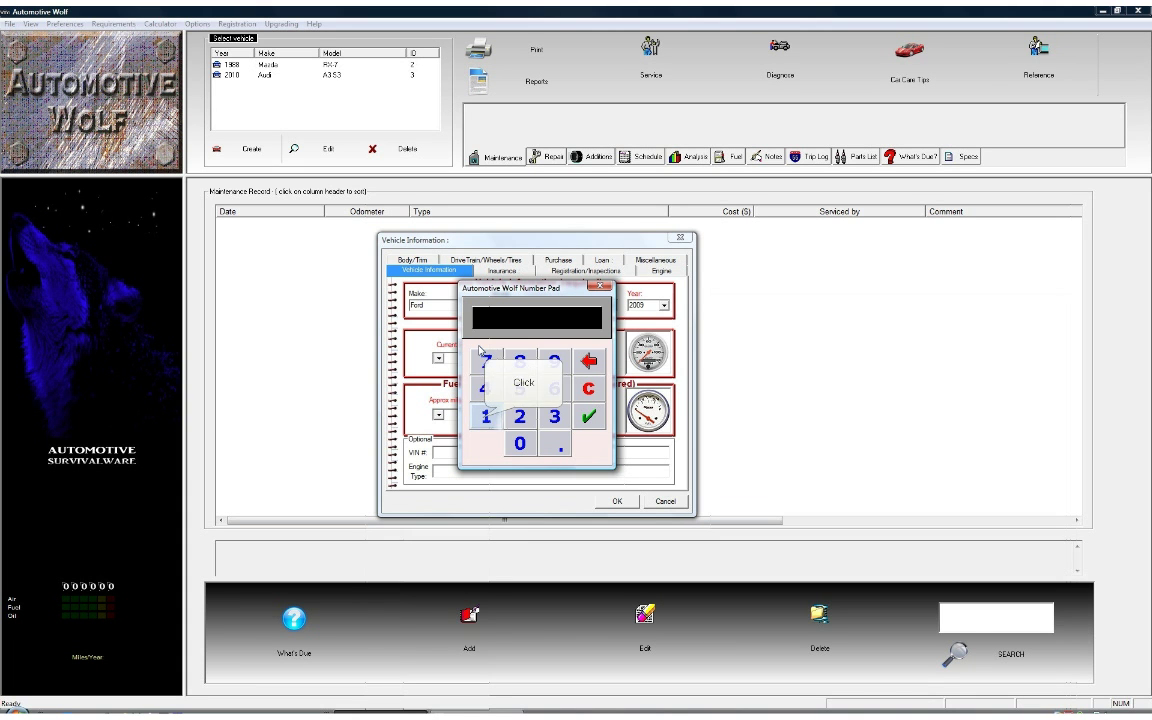
- Enter 10000 as the current odometer reading
click(484, 418)
click(520, 445)
click(520, 445)
click(520, 445)
click(521, 455)
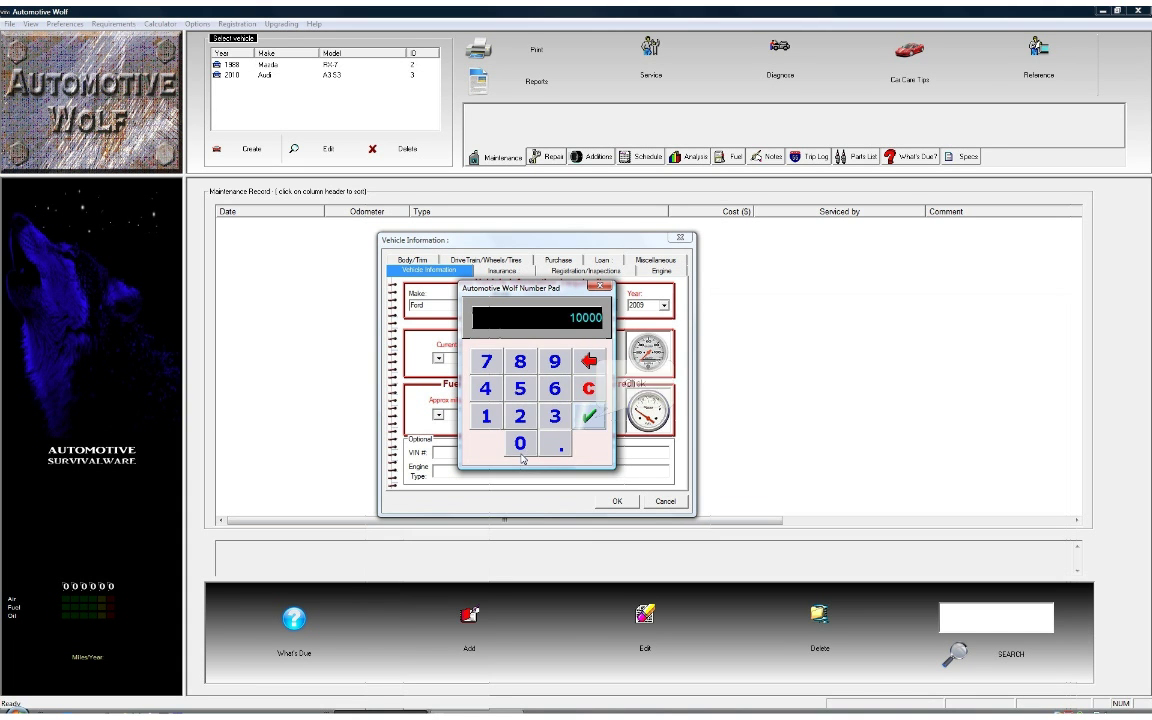
click(590, 417)
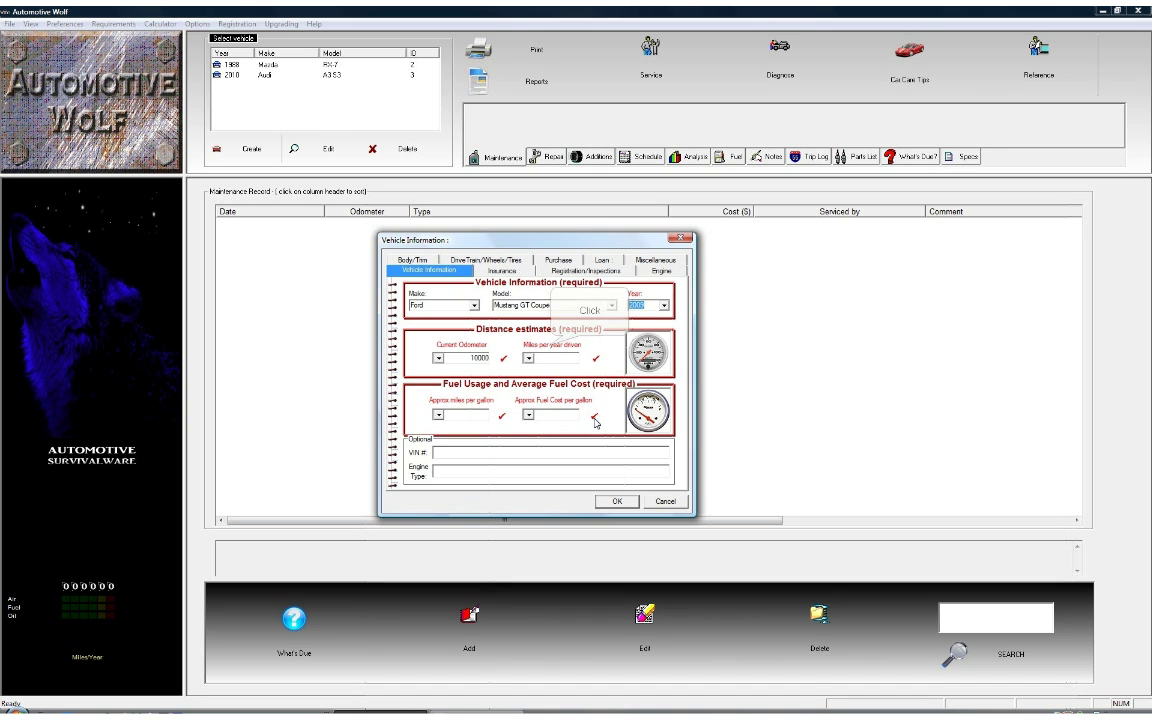
- Set miles driven per year to 20000
click(551, 363)
click(519, 417)
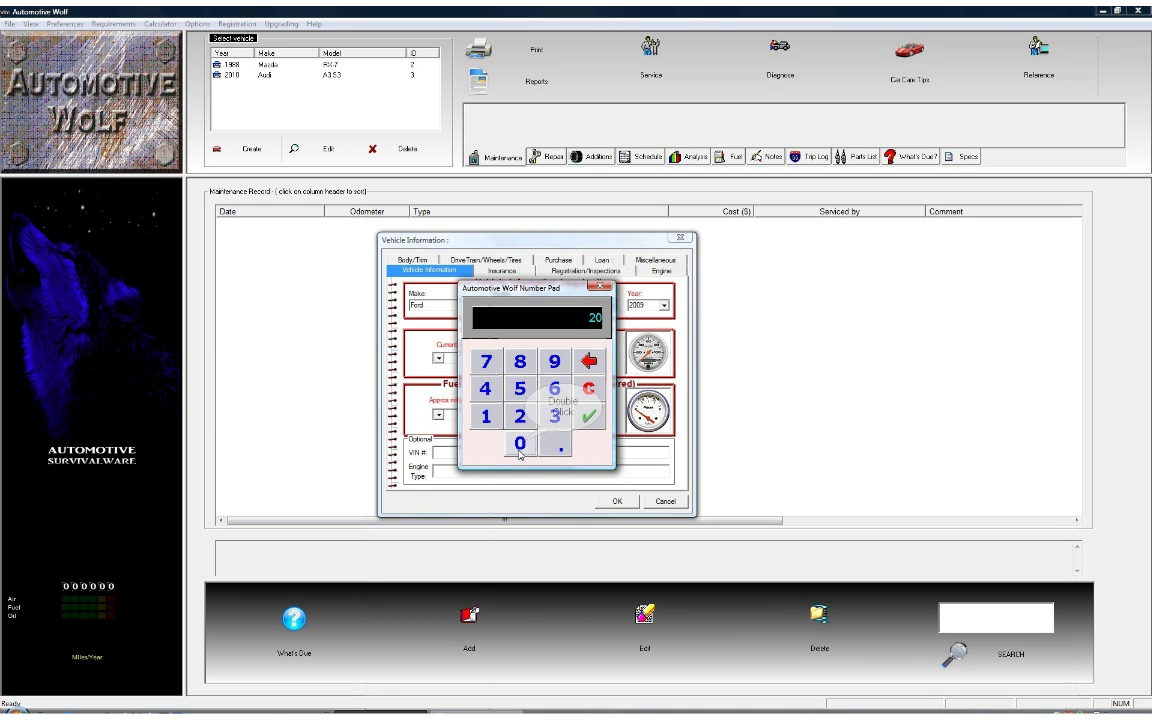
click(520, 444)
triple_click(522, 445)
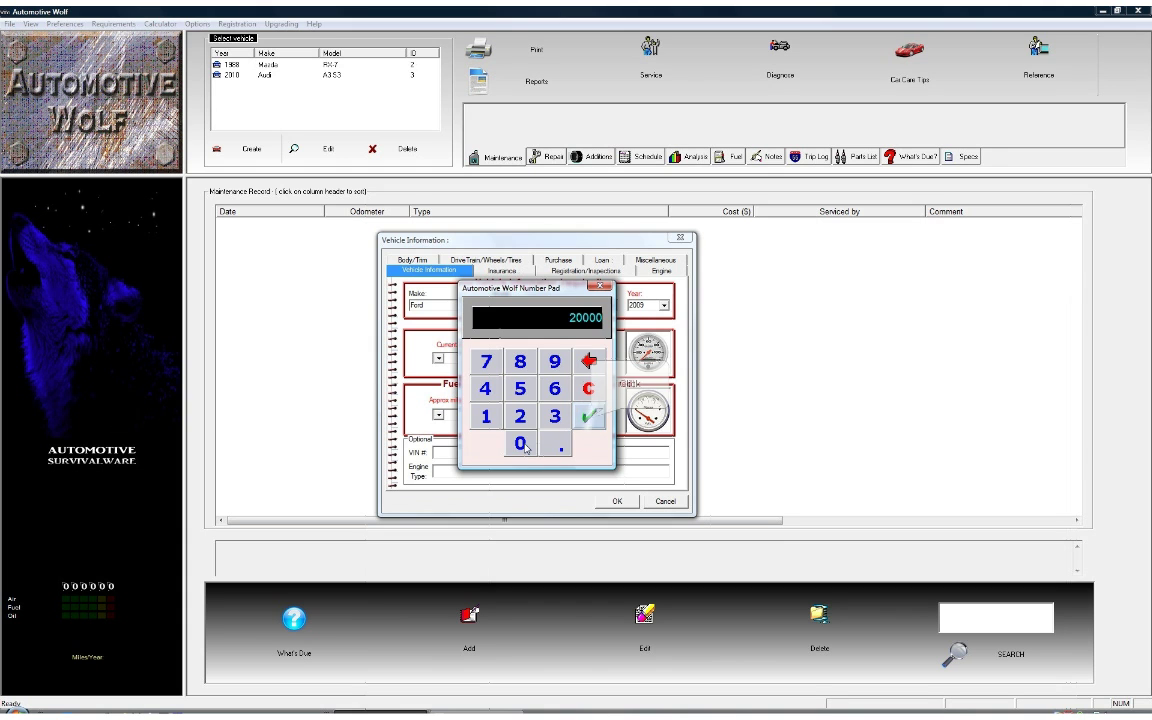
click(589, 418)
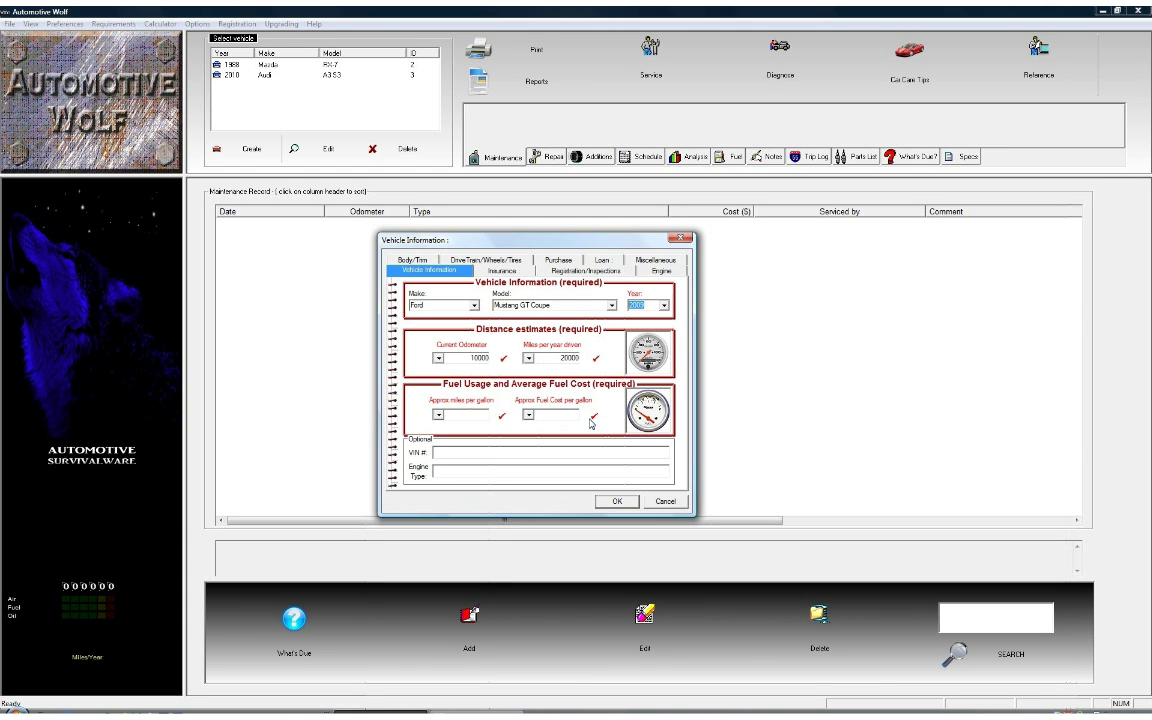
- Set the approximate fuel economy to 20 miles per gallon
click(482, 409)
click(520, 417)
click(519, 443)
click(589, 416)
- Enter 2.65 as the approximate fuel cost per gallon and move to Insurance
click(556, 414)
click(521, 416)
click(560, 446)
click(554, 388)
click(519, 392)
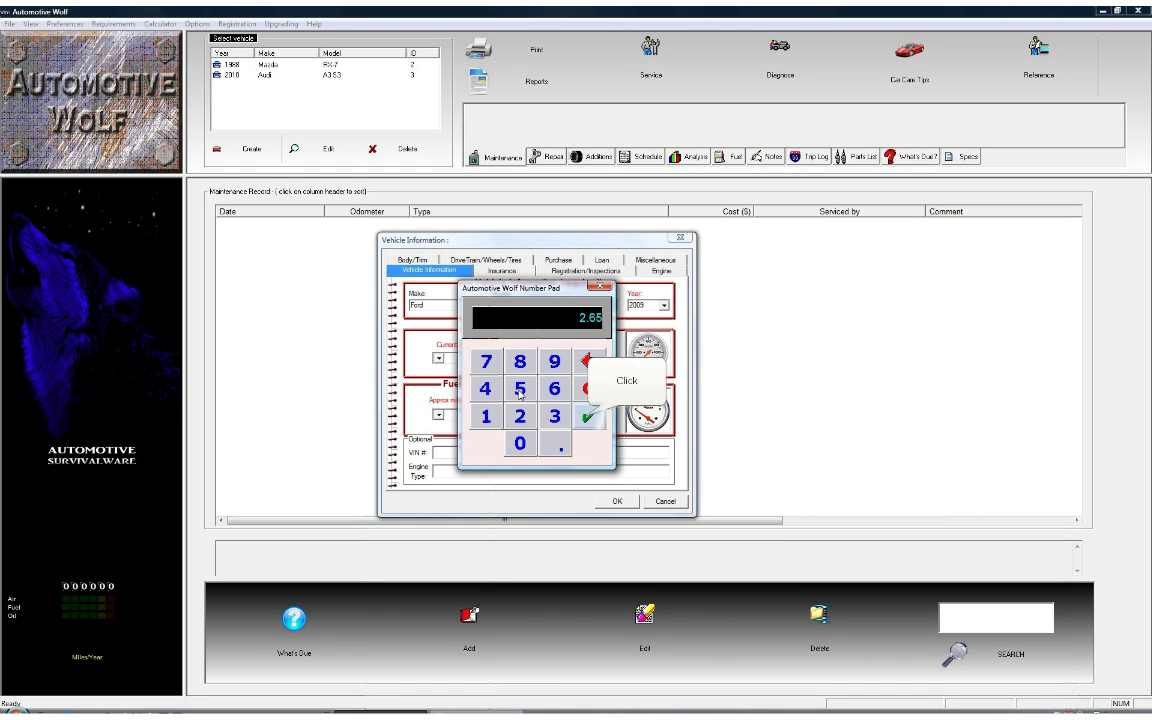
click(588, 417)
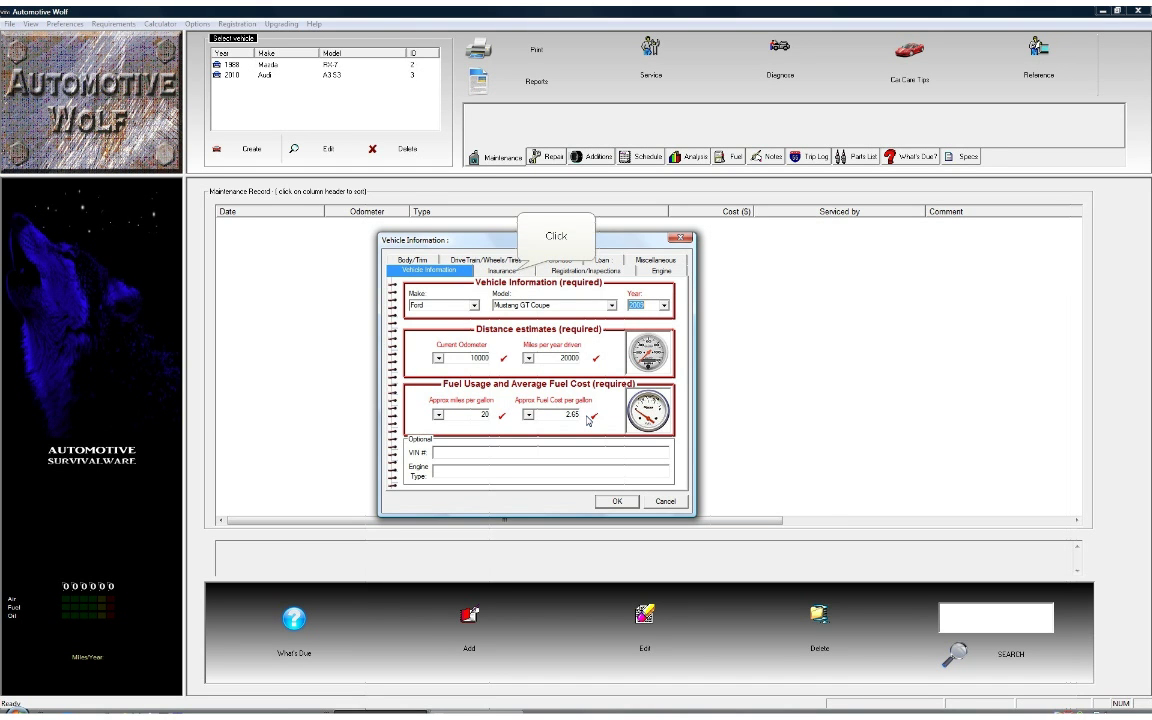
click(502, 271)
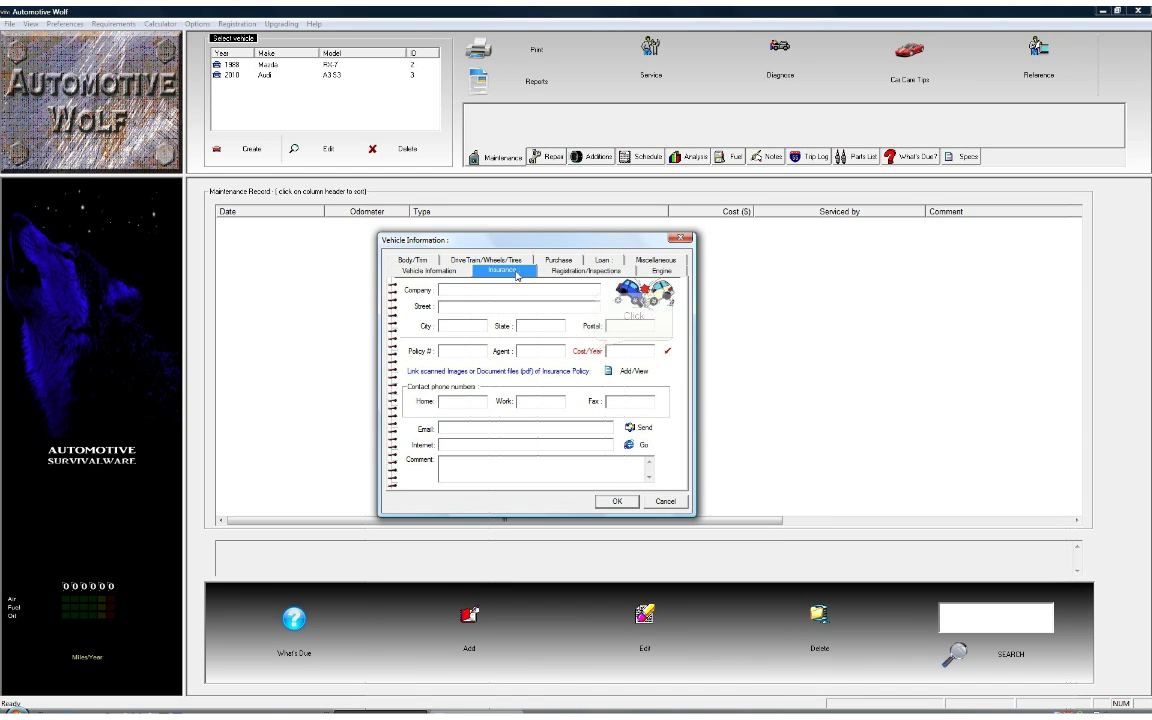
- Record a yearly insurance cost of 1000
click(537, 320)
click(488, 418)
click(522, 446)
click(523, 447)
click(525, 450)
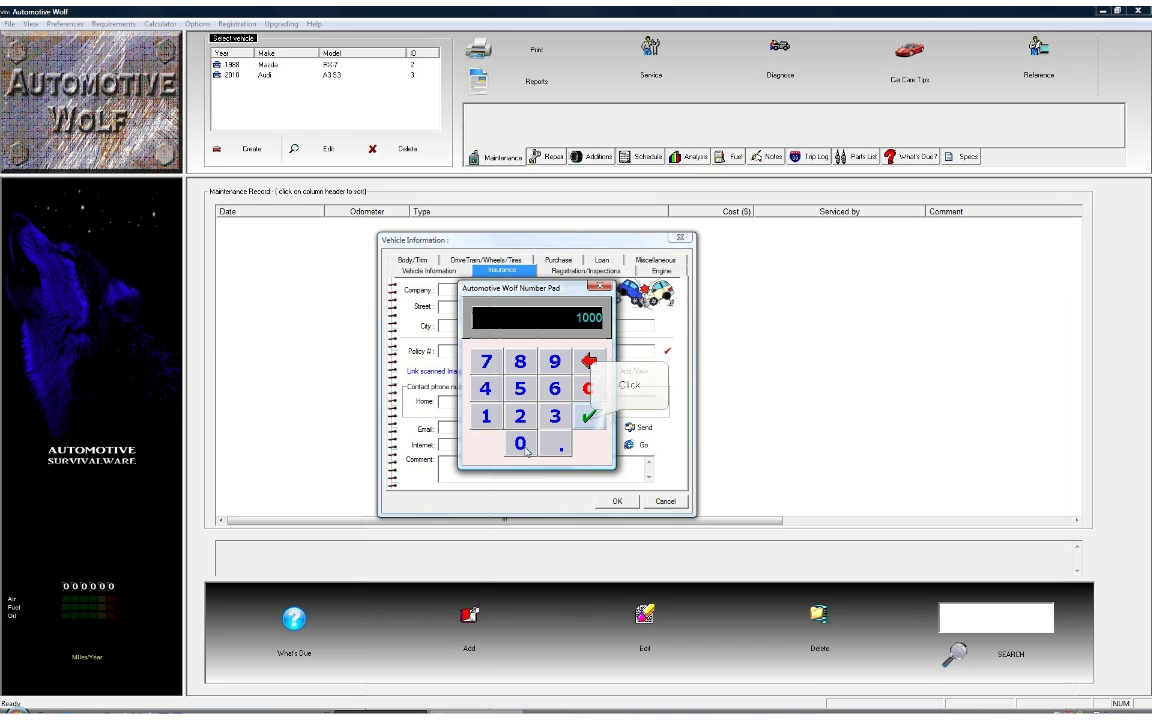
click(589, 418)
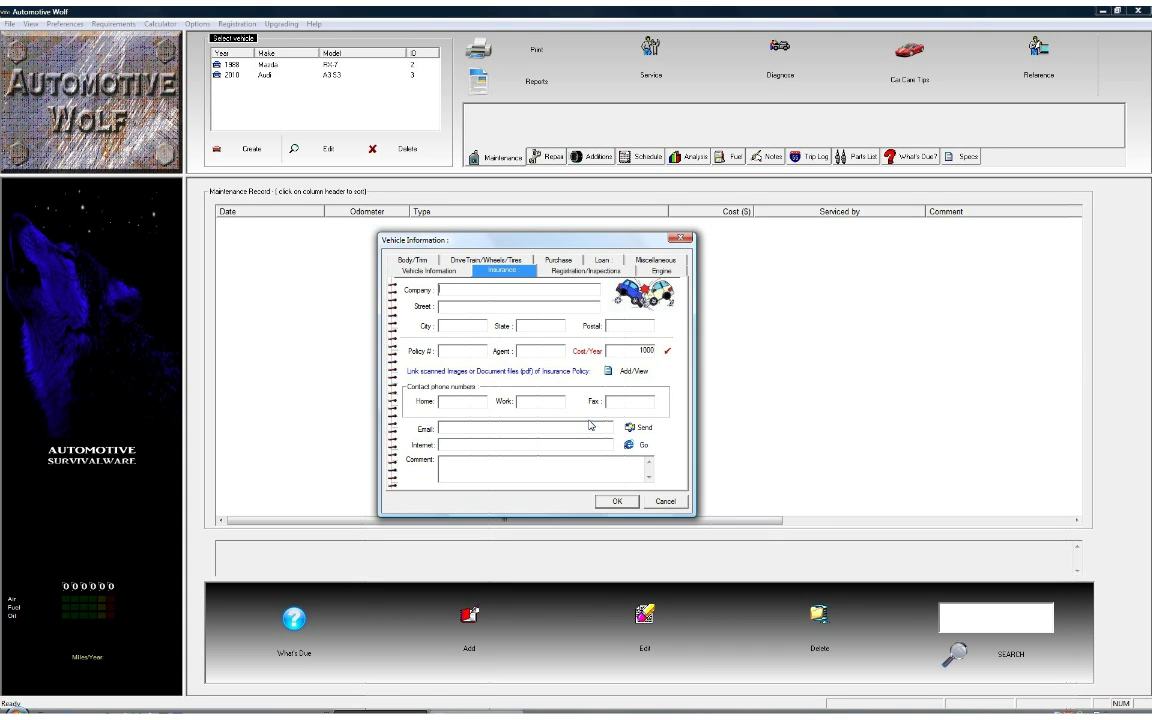
- Review the Purchase and Loan pages, then accept the vehicle information
click(560, 261)
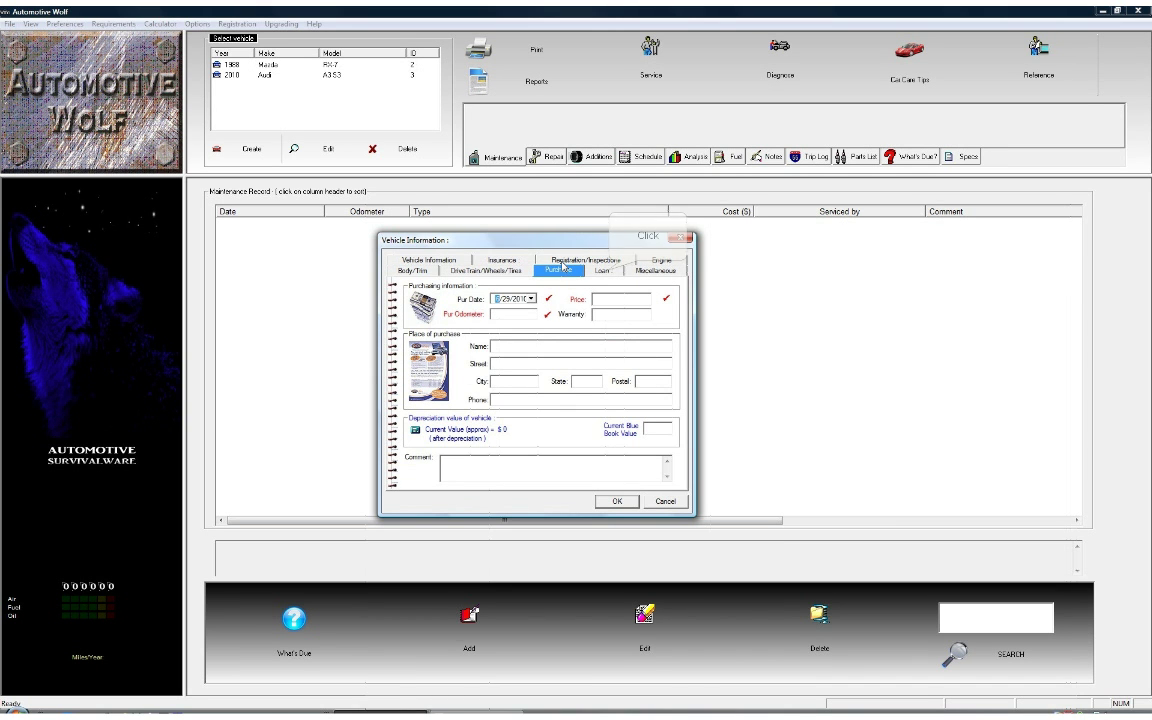
click(605, 271)
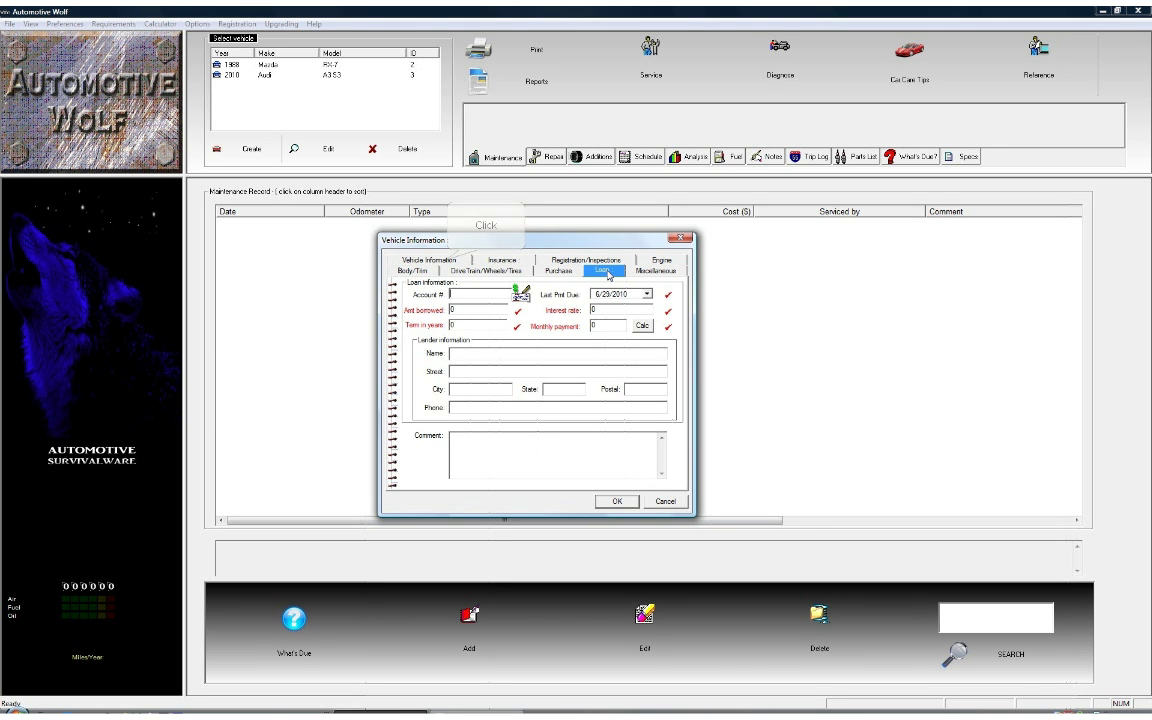
click(446, 262)
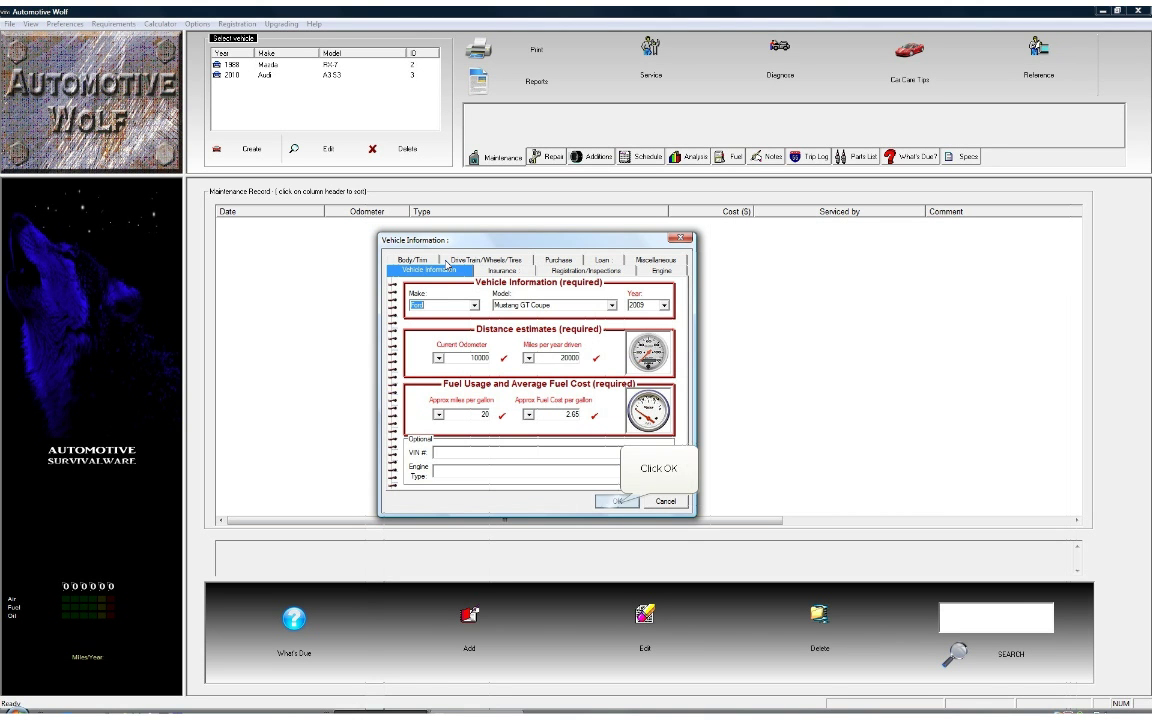
click(617, 501)
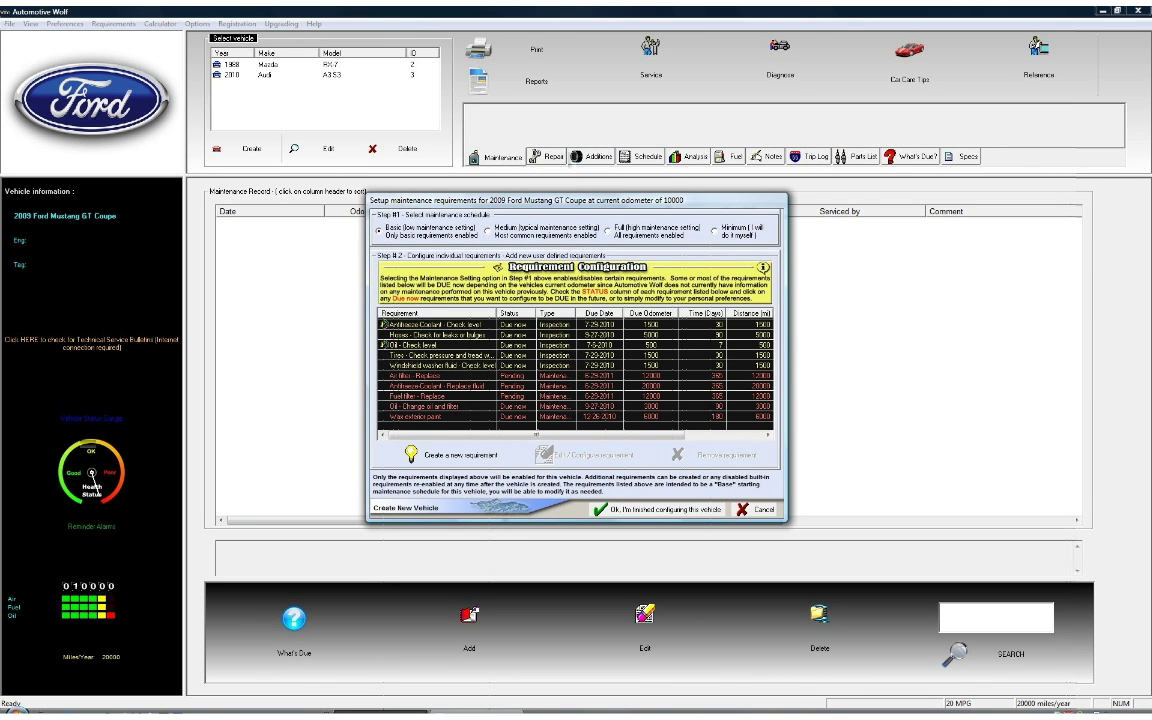
- Compare the Medium, Full and Minimum schedules, cancel a custom requirement, and choose Basic
click(512, 236)
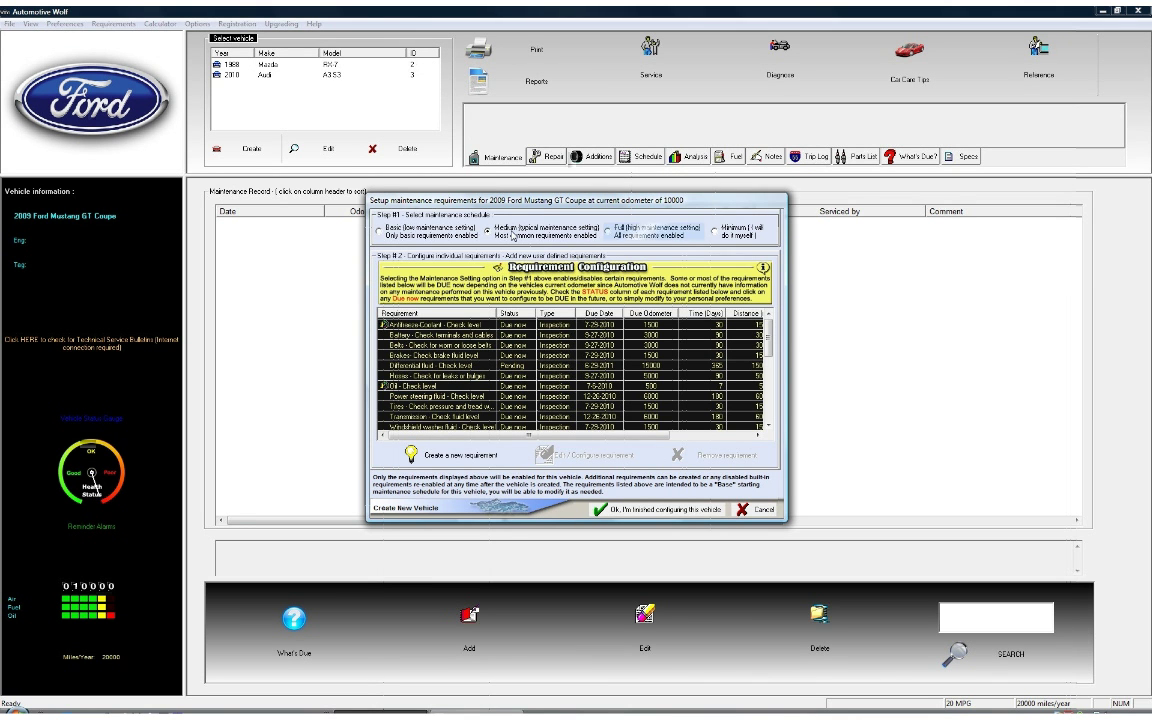
click(630, 235)
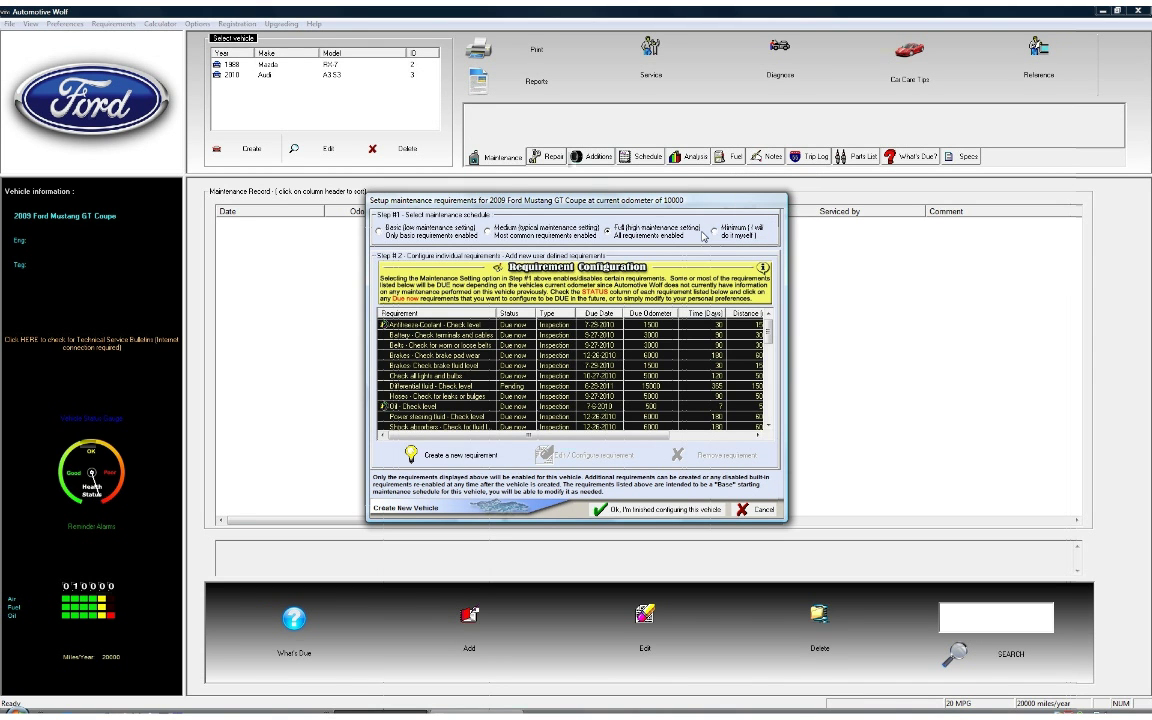
click(735, 233)
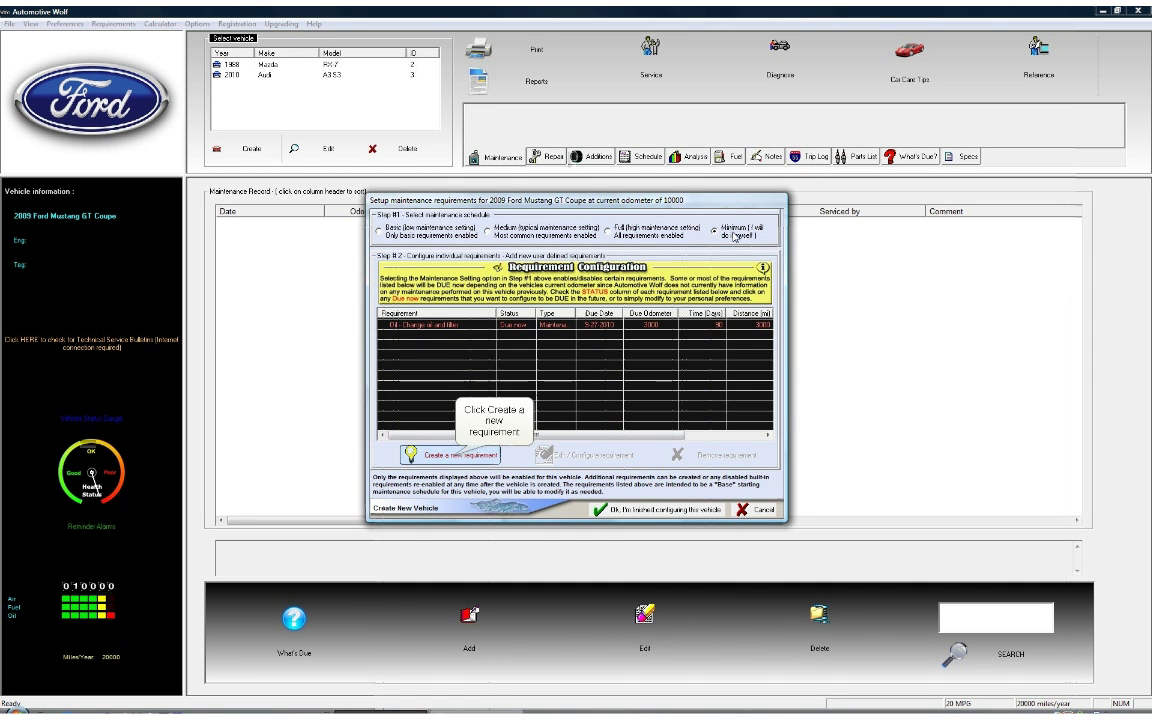
click(455, 456)
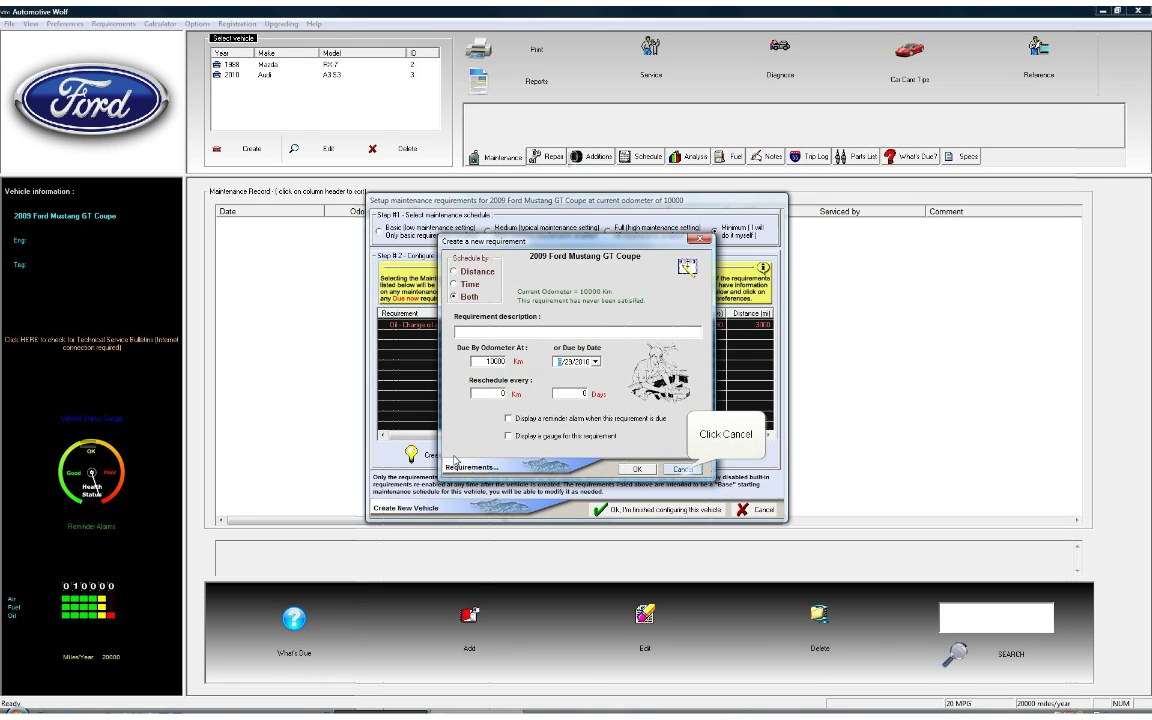
click(684, 469)
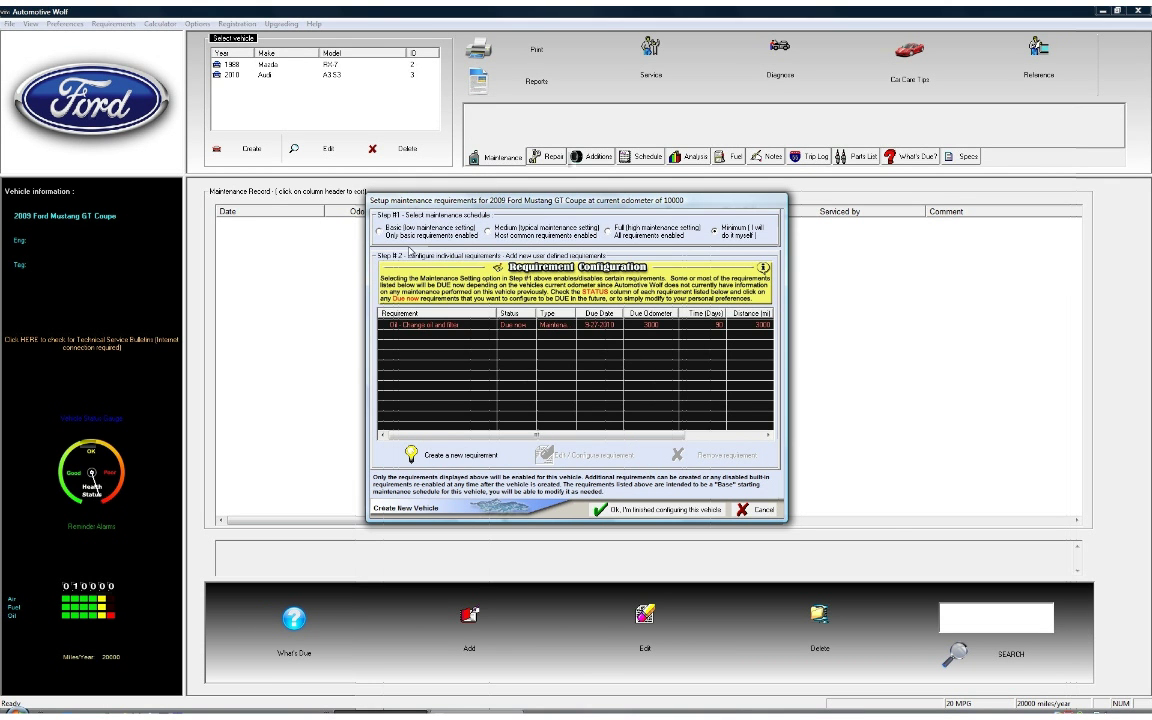
click(410, 233)
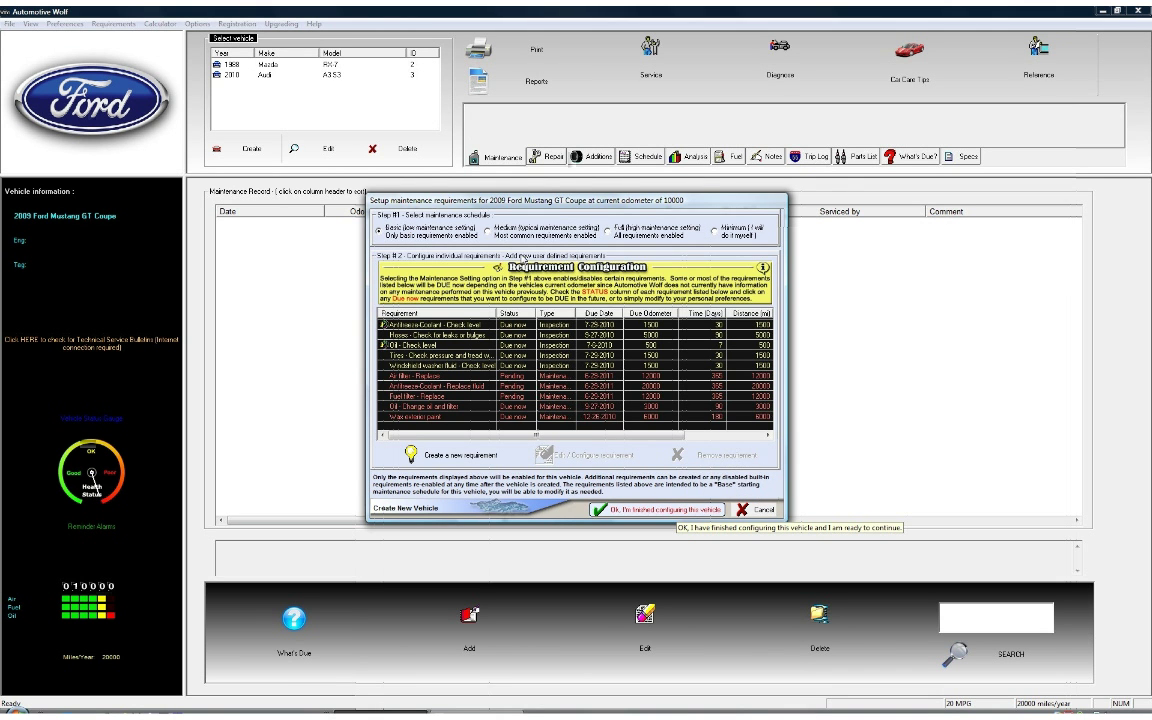
- Finish configuring the Mustang and dismiss the POOR health gauge notice
click(660, 510)
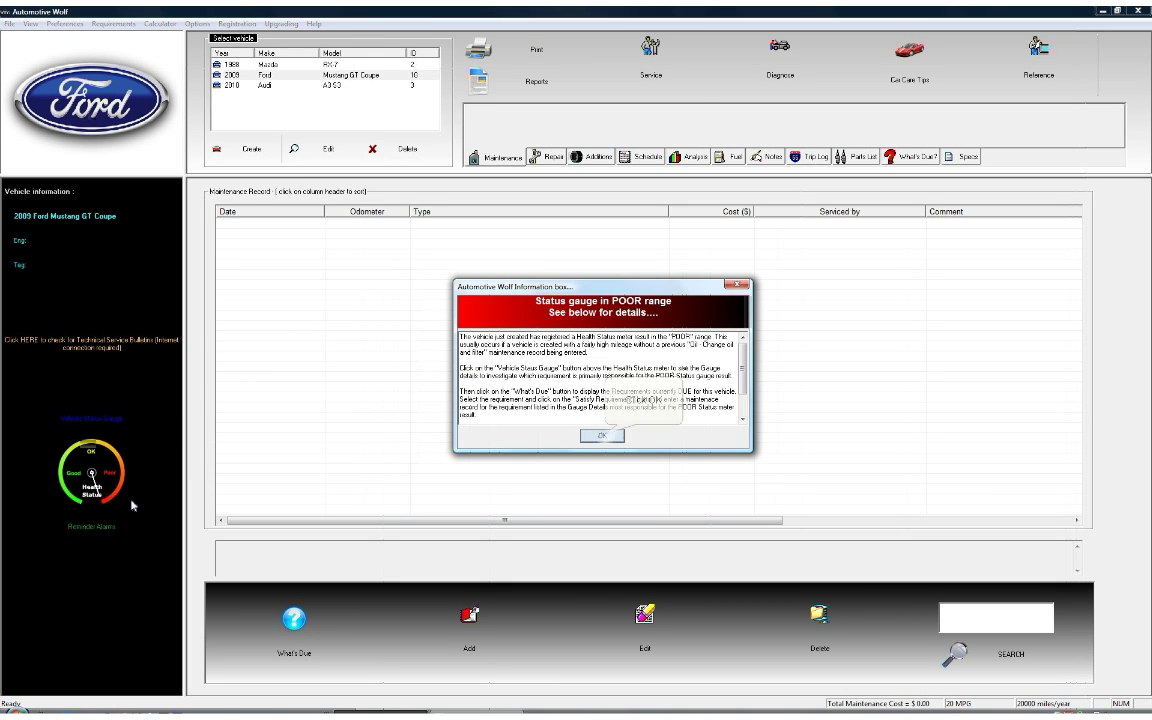
click(603, 437)
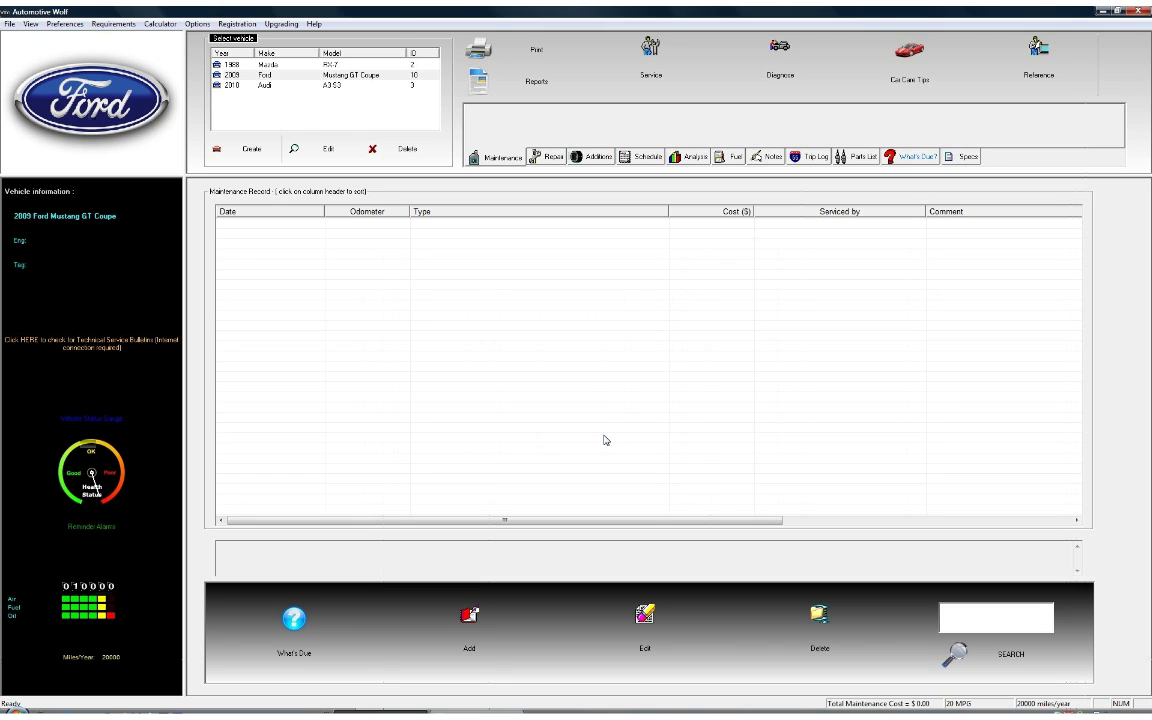